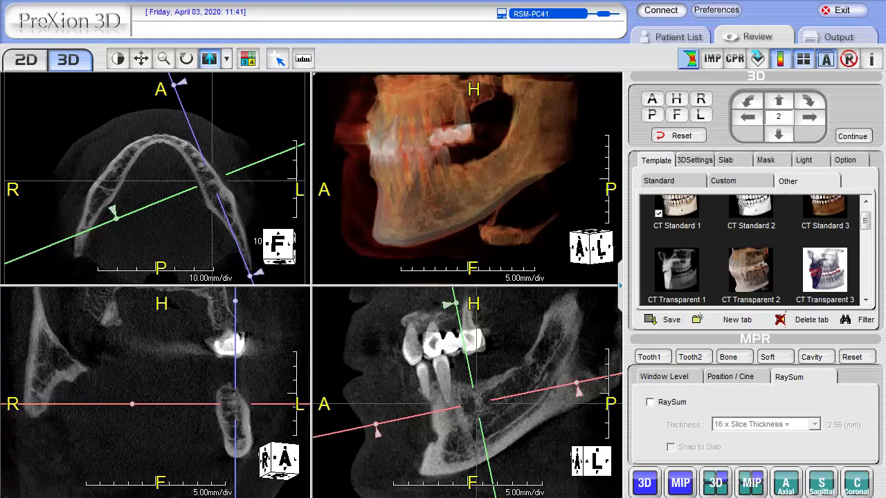
# - Switch to the arrow selection tool with the four-view dental CBCT layout shown
pyautogui.click(276, 60)
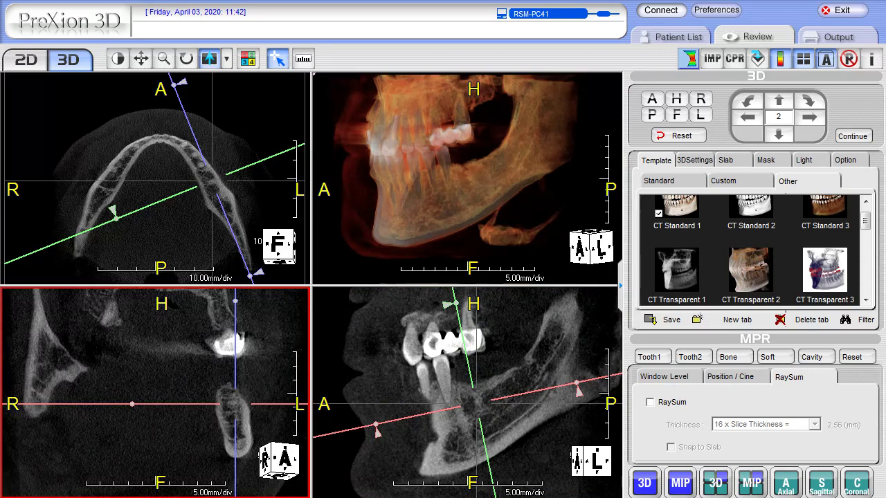
# - Maximize the sagittal mandible slice to fill the whole viewing area
pyautogui.doubleClick(415, 457)
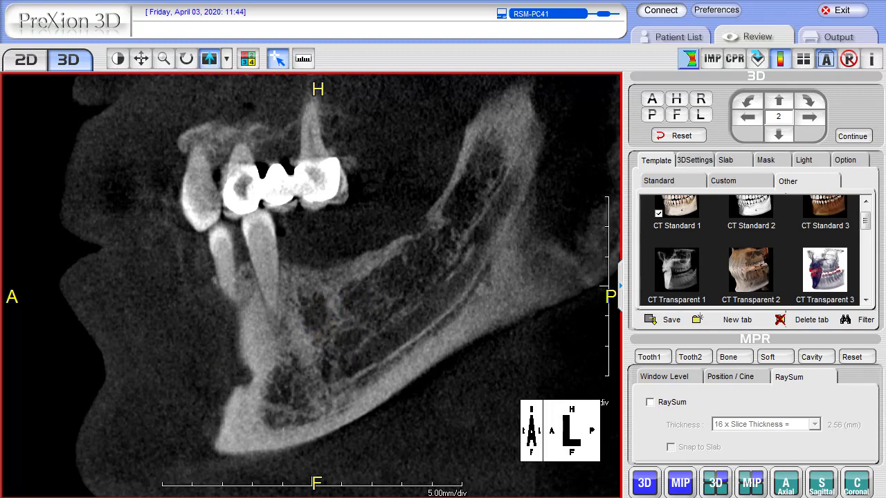
pyautogui.scroll(-1, 290, 305)
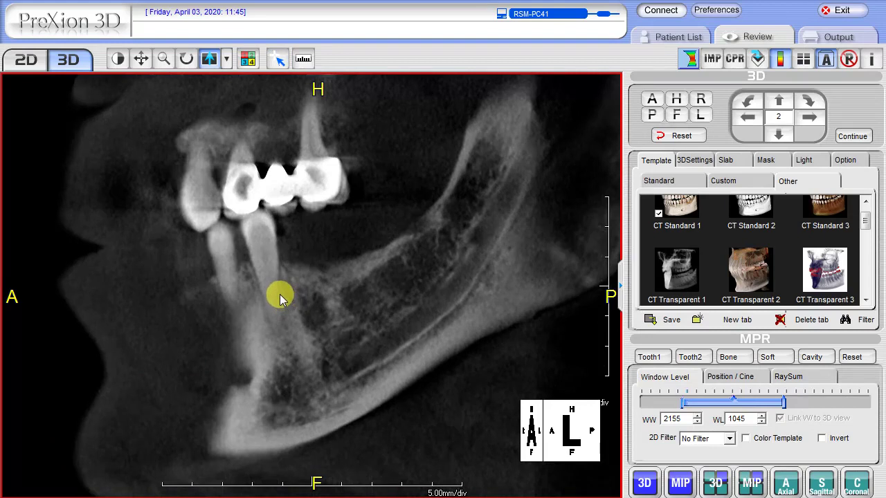
# - Make the sagittal view active and uncheck RaySum for a thin slice 263
pyautogui.click(275, 61)
pyautogui.click(288, 112)
pyautogui.click(275, 62)
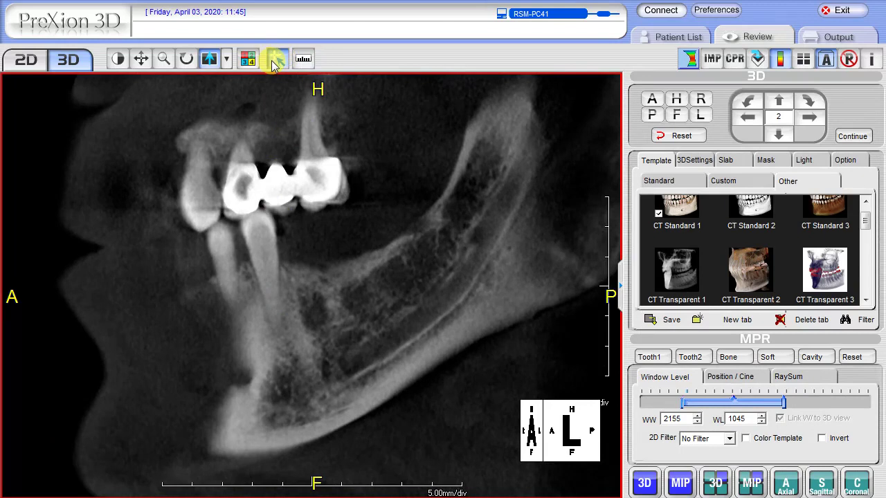
pyautogui.click(790, 377)
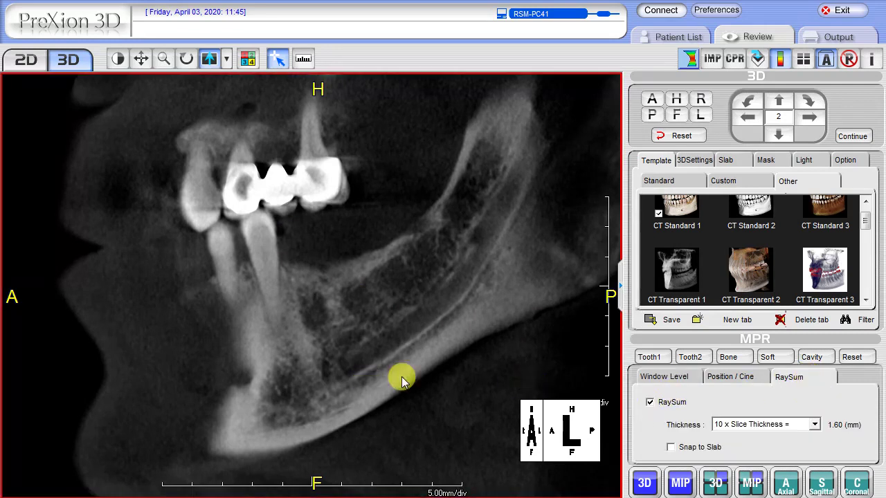
pyautogui.click(649, 403)
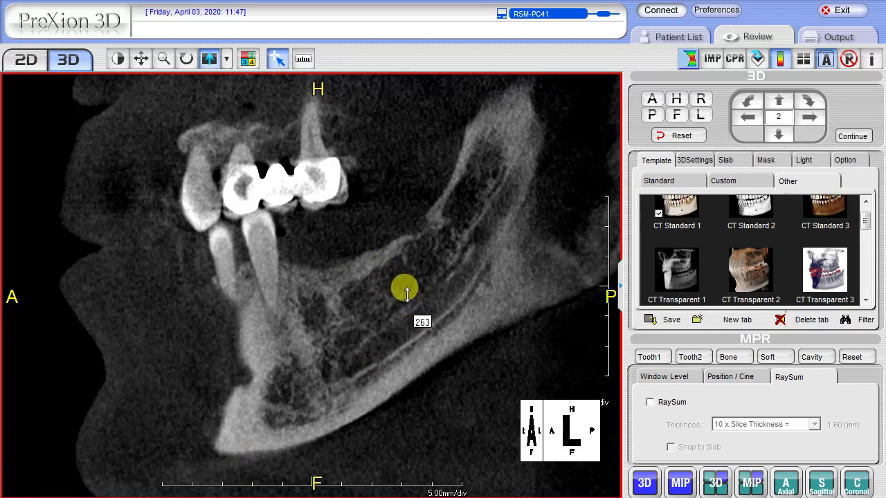
pyautogui.click(303, 61)
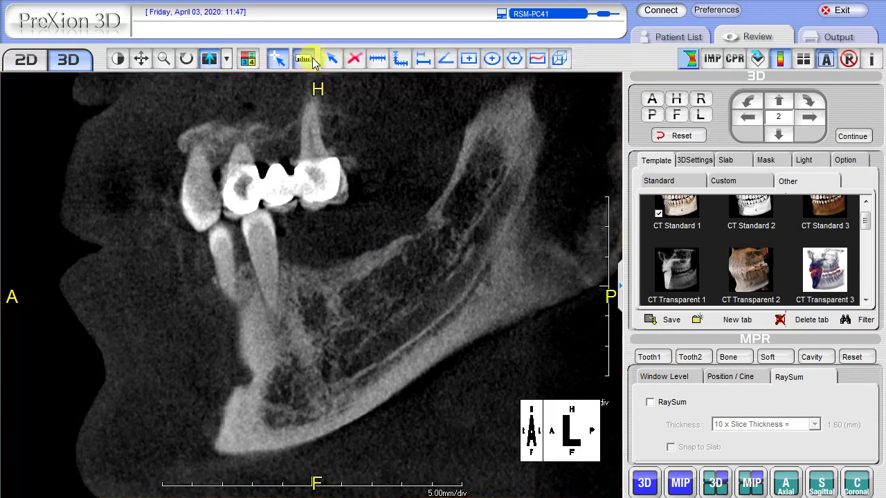
# - Trace a freehand density ROI on the jaw bone reading 30.51 mm², mean 299.45
pyautogui.click(516, 60)
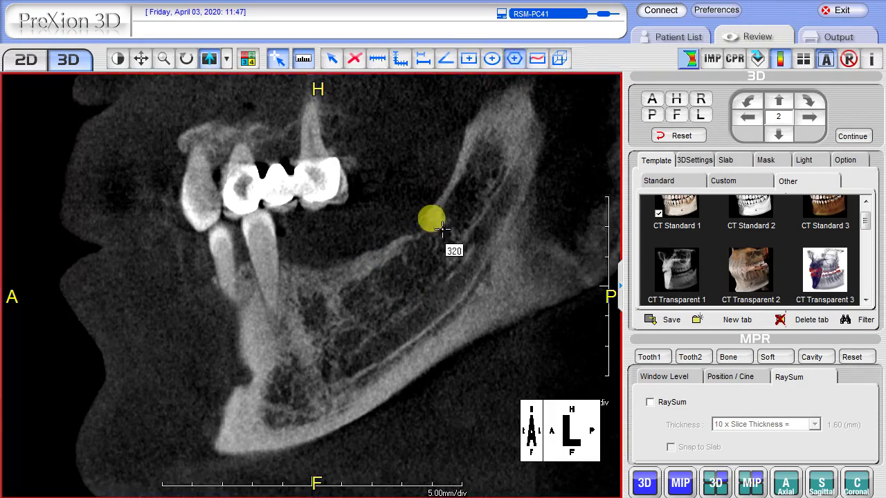
pyautogui.click(400, 264)
pyautogui.moveTo(382, 271)
pyautogui.mouseDown()
pyautogui.moveTo(365, 278)
pyautogui.moveTo(368, 299)
pyautogui.moveTo(385, 307)
pyautogui.moveTo(400, 266)
pyautogui.mouseUp()
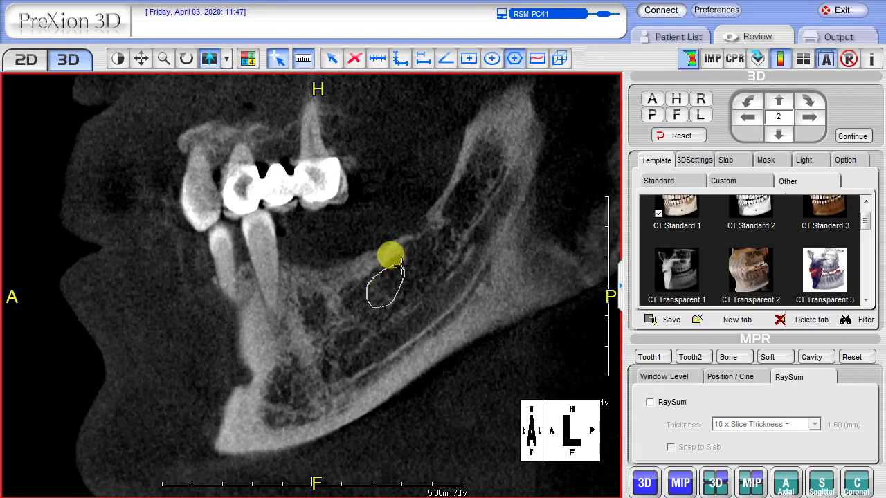
pyautogui.click(401, 131)
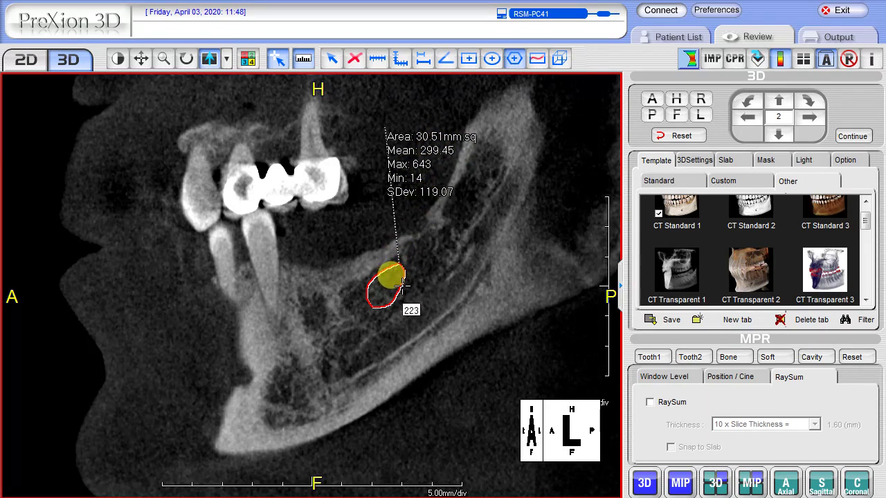
pyautogui.moveTo(351, 296)
pyautogui.mouseDown()
pyautogui.moveTo(306, 297)
pyautogui.moveTo(301, 324)
pyautogui.moveTo(310, 339)
pyautogui.moveTo(334, 342)
pyautogui.moveTo(353, 298)
pyautogui.mouseUp()
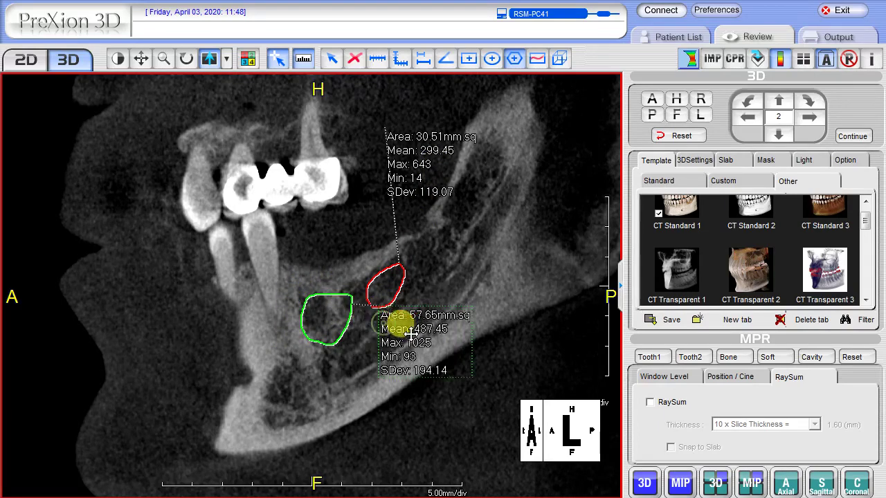
# - Place the second region's statistics label (57.65 mm², mean 487.45) at the lower right
pyautogui.moveTo(465, 377); pyautogui.dragTo(467, 380)
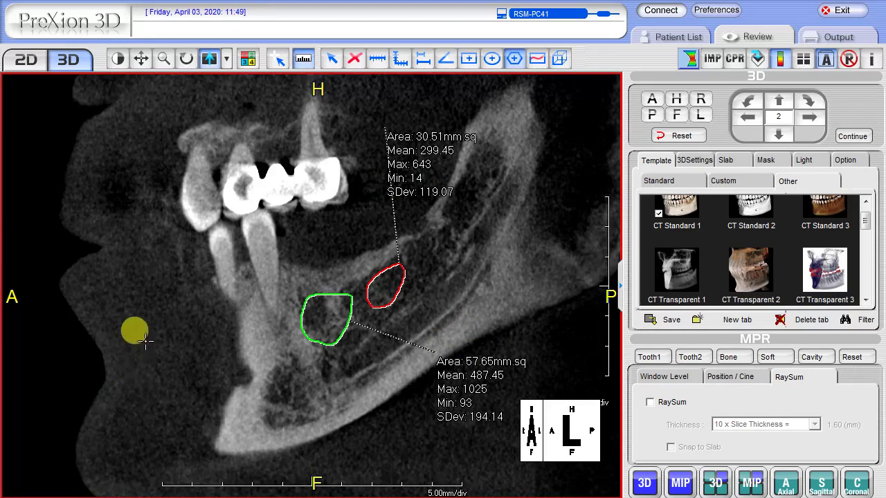
# - Hide measurements, apply Color Template colouring (−31 to 2122) in four views, and adjust the axial colour scale
pyautogui.click(304, 60)
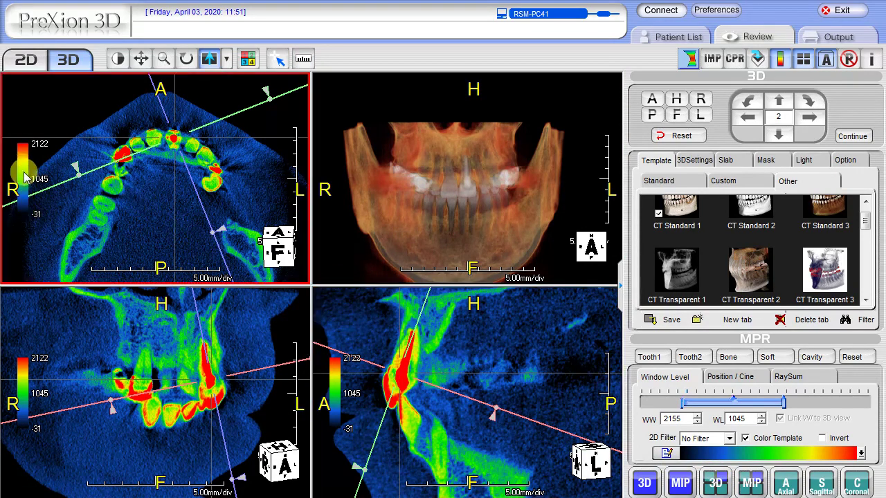
pyautogui.click(745, 438)
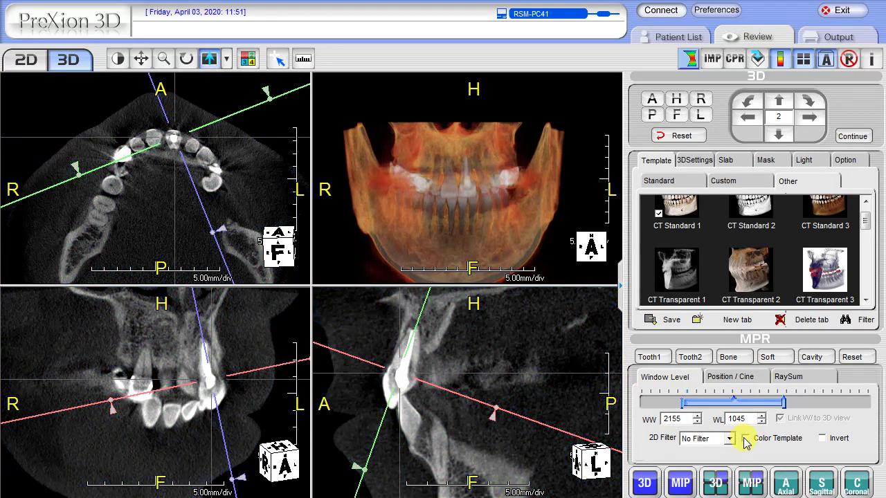
pyautogui.click(745, 439)
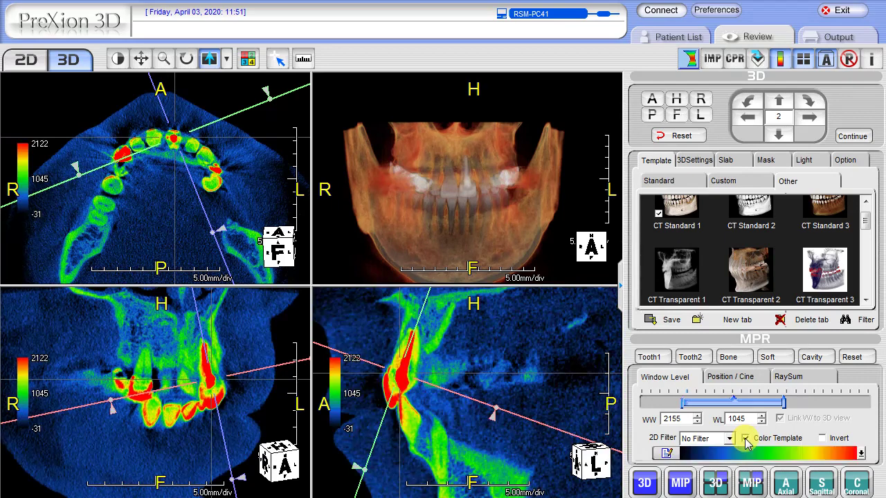
pyautogui.click(24, 183)
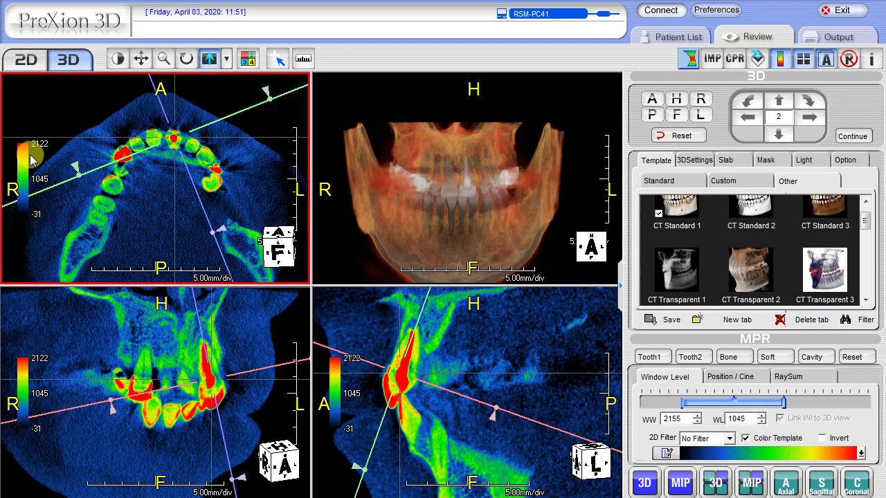
pyautogui.moveTo(28, 166); pyautogui.dragTo(25, 137)
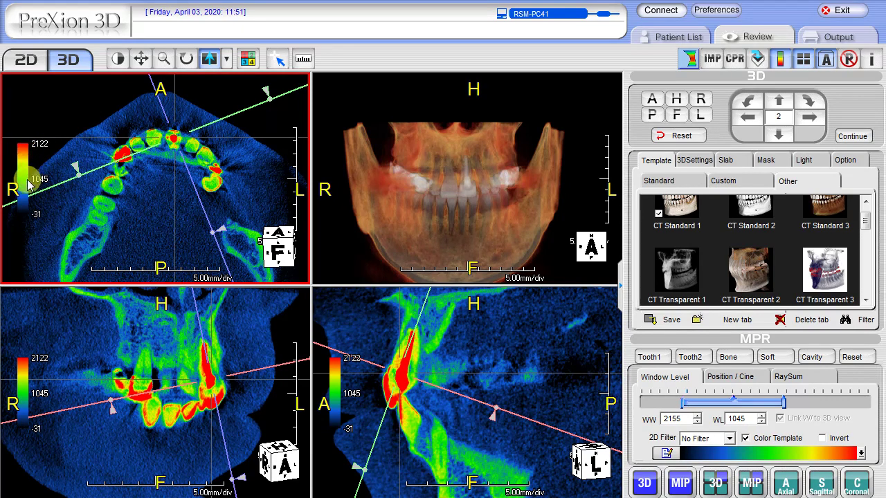
# - Switch the active view back and forth between coronal, axial and 3D views
pyautogui.click(59, 371)
pyautogui.click(27, 174)
pyautogui.click(187, 394)
pyautogui.click(85, 206)
pyautogui.click(47, 313)
pyautogui.click(38, 184)
pyautogui.click(540, 110)
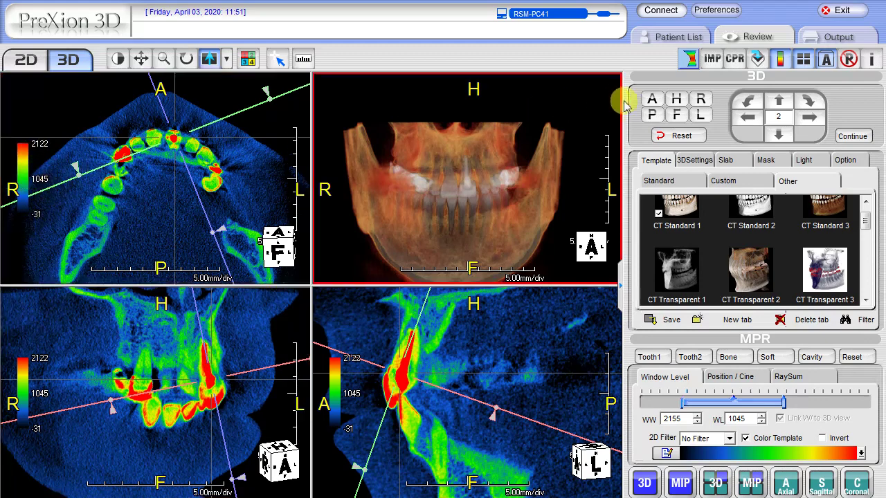
# - Toggle the colour scale bars off and on, then uncheck Color Template for the axial view
pyautogui.click(780, 59)
pyautogui.click(780, 60)
pyautogui.click(780, 60)
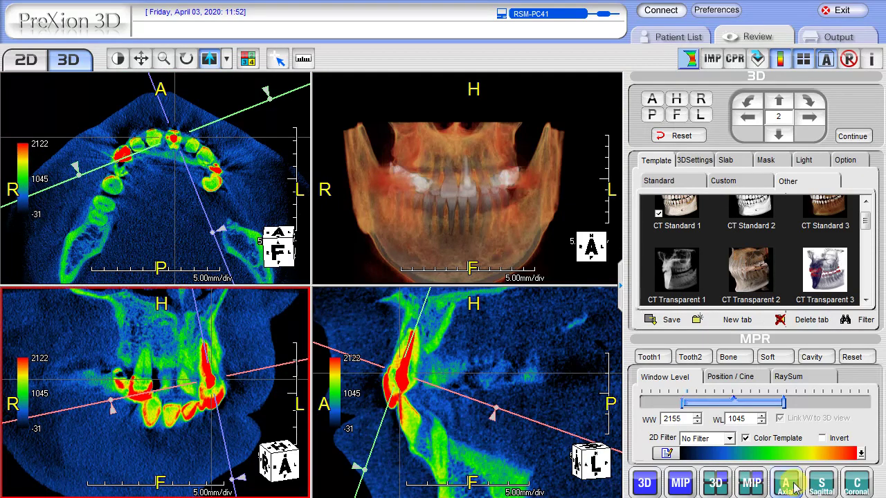
pyautogui.click(746, 439)
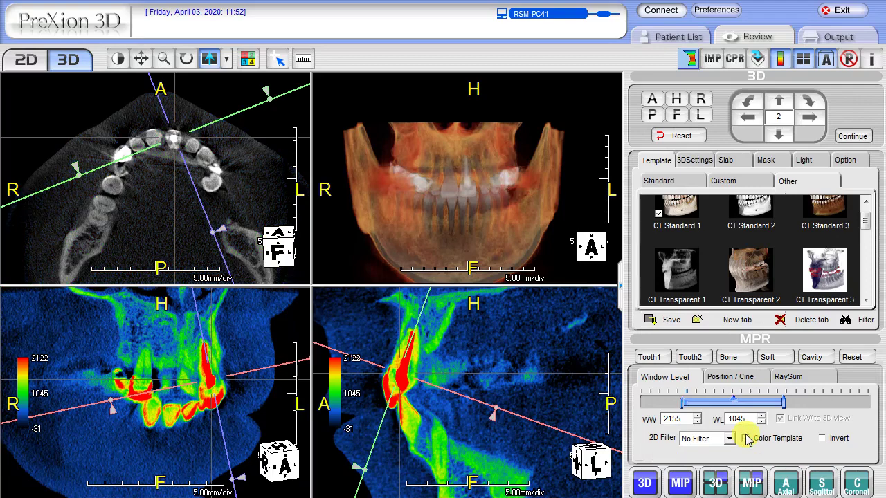